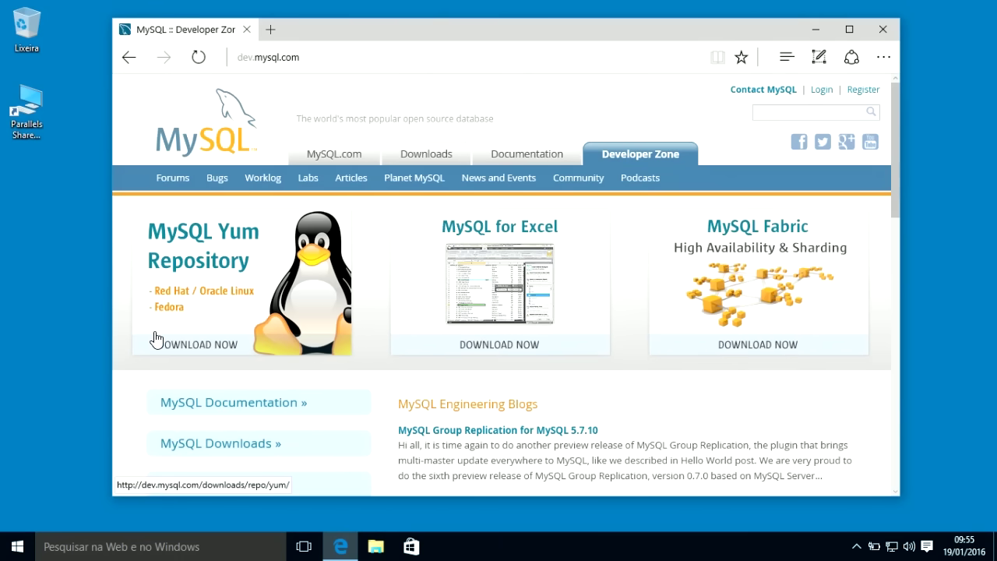
Step: Open the MySQL Workbench download page from the MySQL community downloads
scroll(154, 338, down, 3)
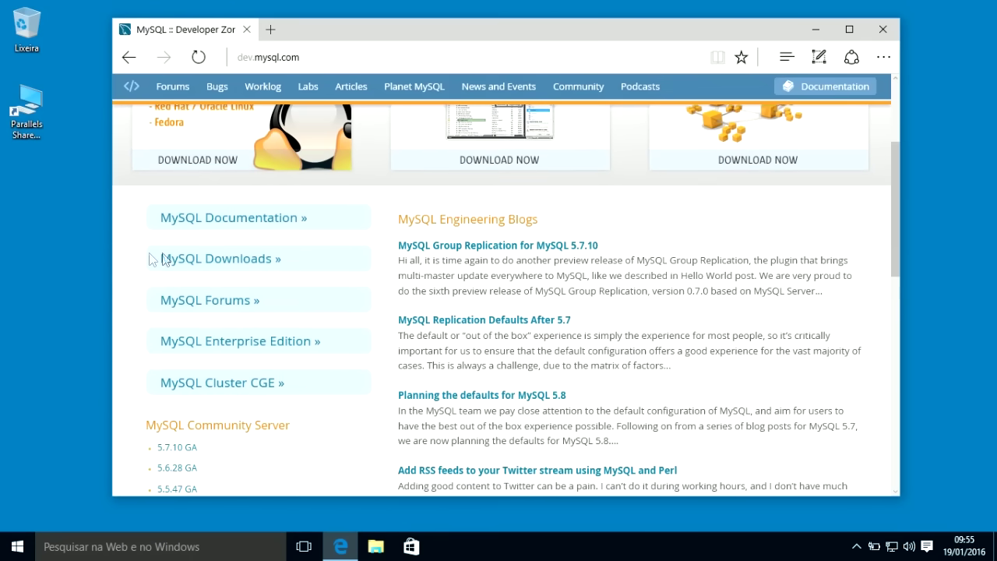
click(221, 261)
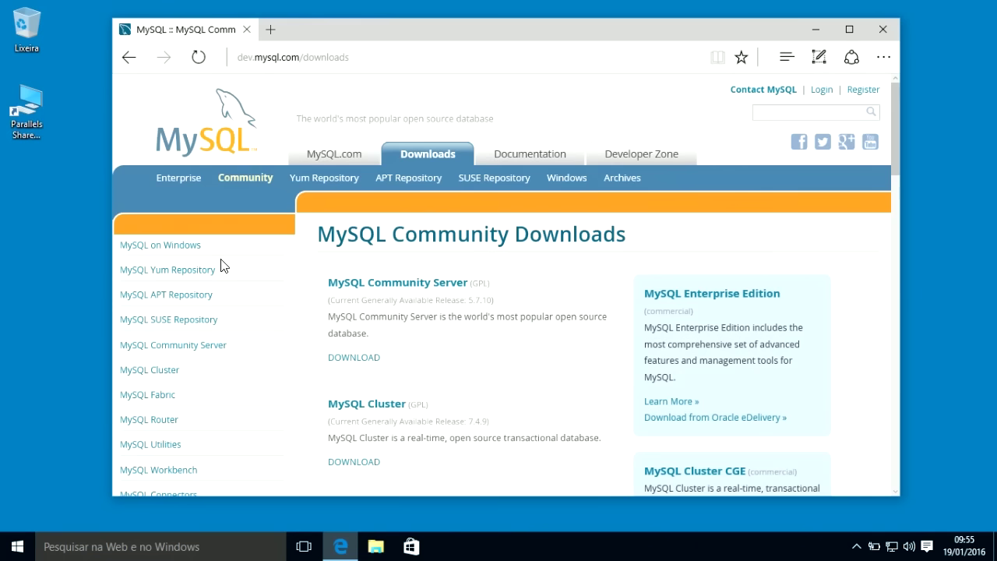
scroll(353, 348, down, 2)
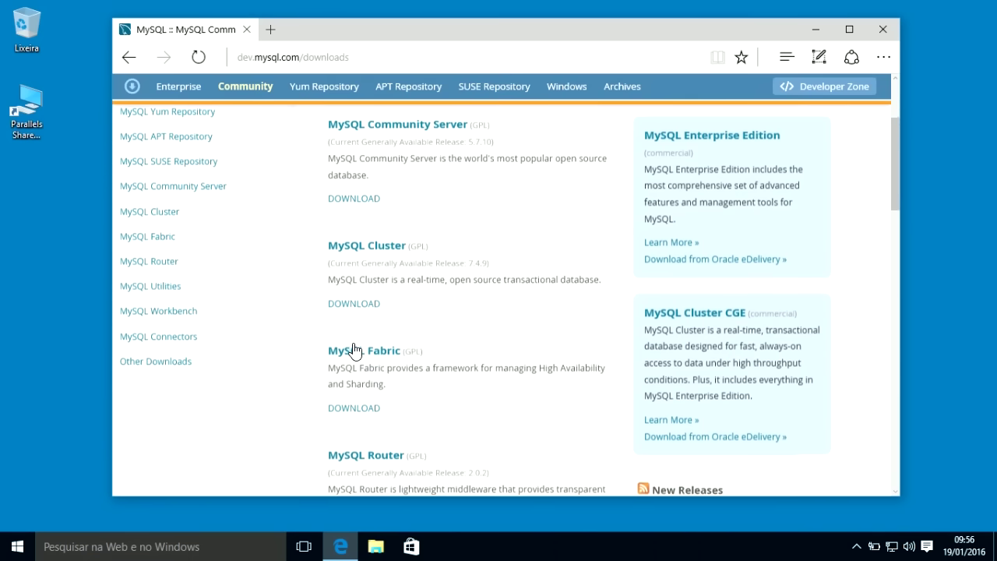
click(187, 317)
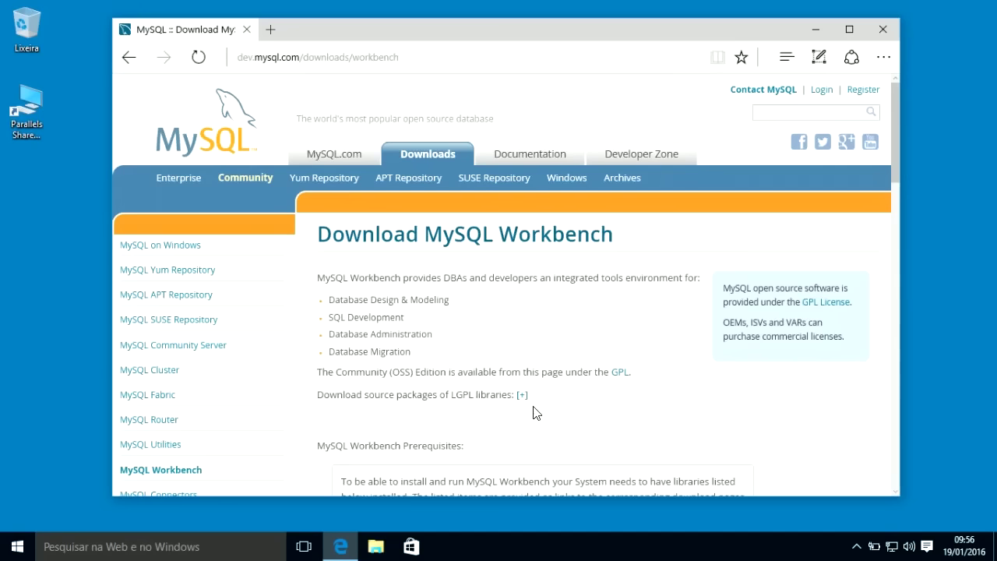
Step: Open the Microsoft .NET Framework 4 Client Profile and Visual C++ Redistributable for Visual Studio 2013 prerequisite links in new browser tabs
scroll(535, 412, down, 3)
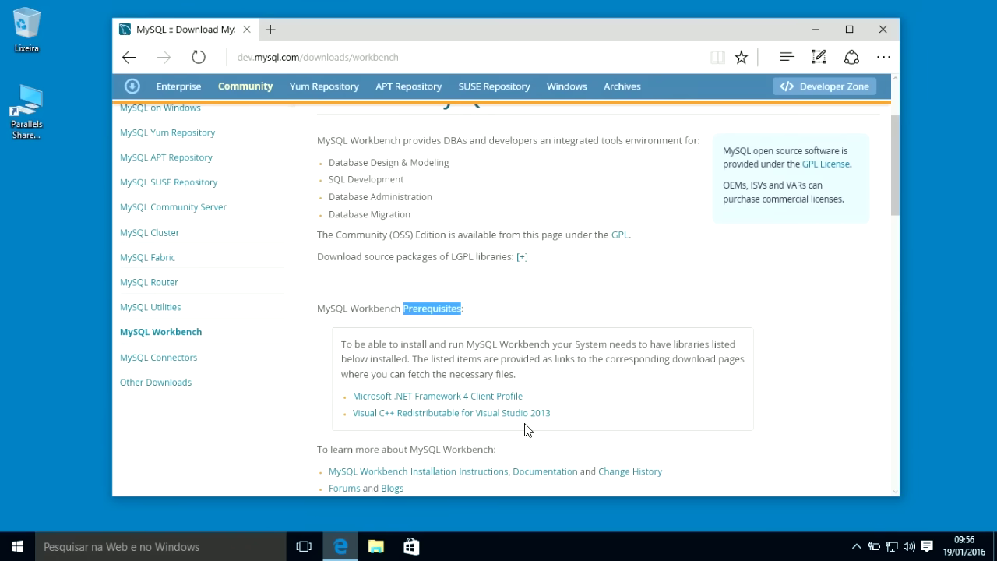
middle_click(438, 399)
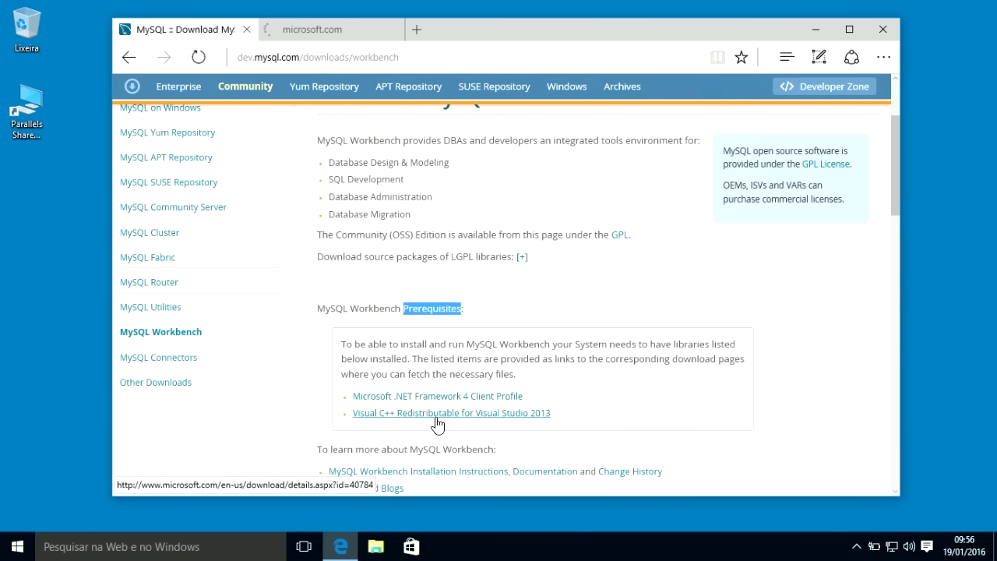
middle_click(441, 419)
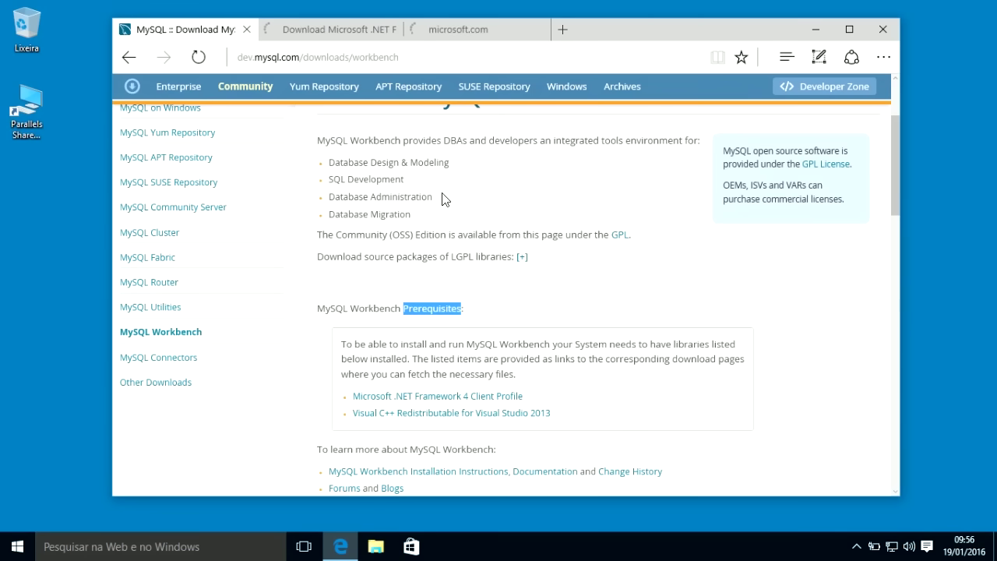
Step: Download the Microsoft .NET Framework 4 Client Profile web installer with Portuguese (Brazil) as the language
click(337, 31)
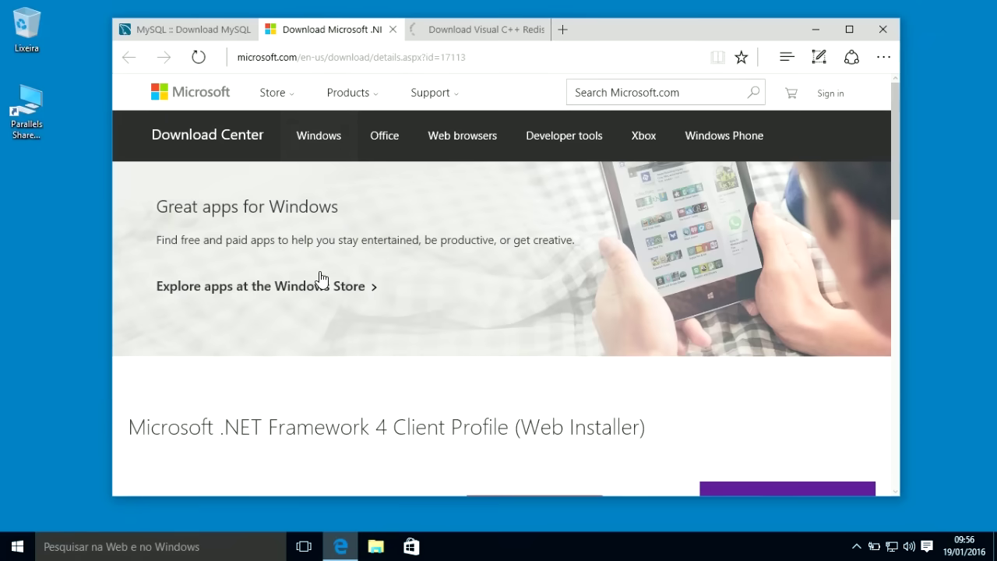
scroll(324, 423, down, 3)
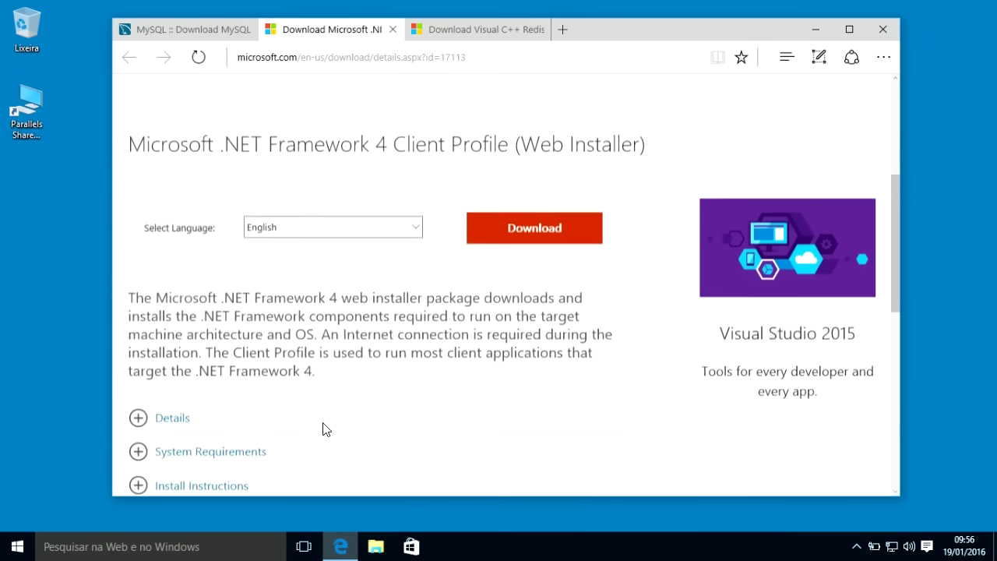
click(413, 222)
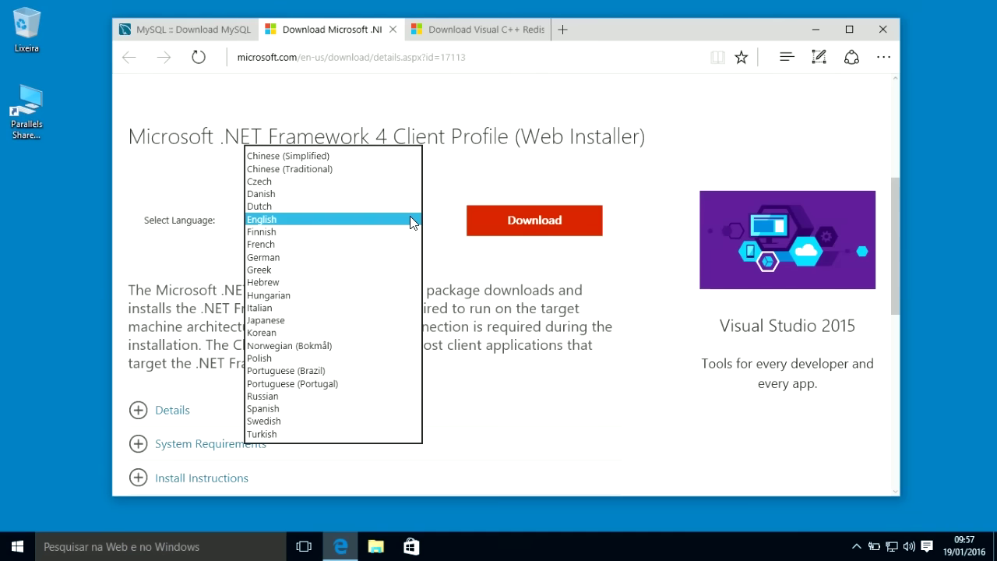
click(338, 371)
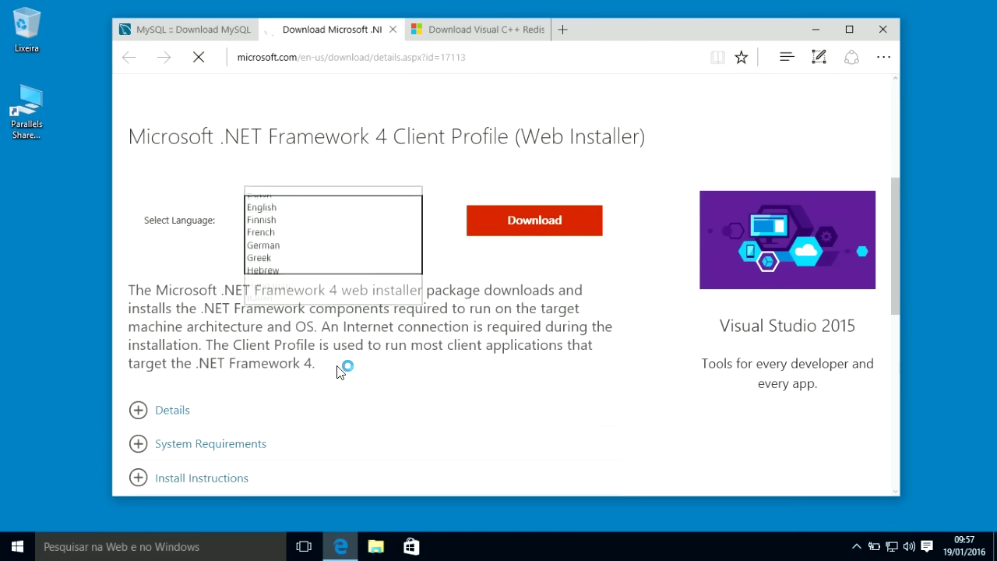
click(544, 226)
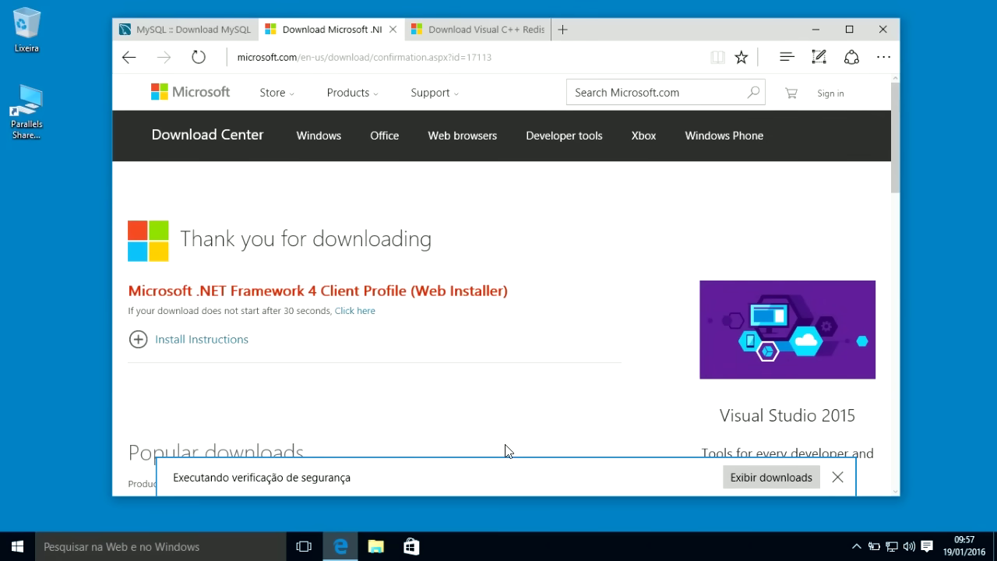
Step: Run the downloaded dotNetFx40_Client_setup.exe with permission to change the computer, and close its download page
click(580, 478)
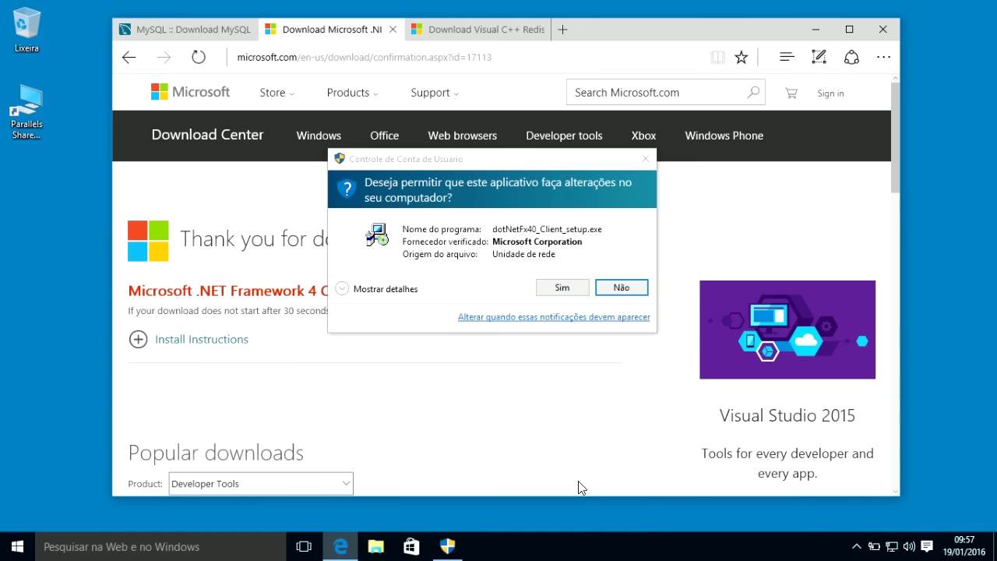
click(562, 288)
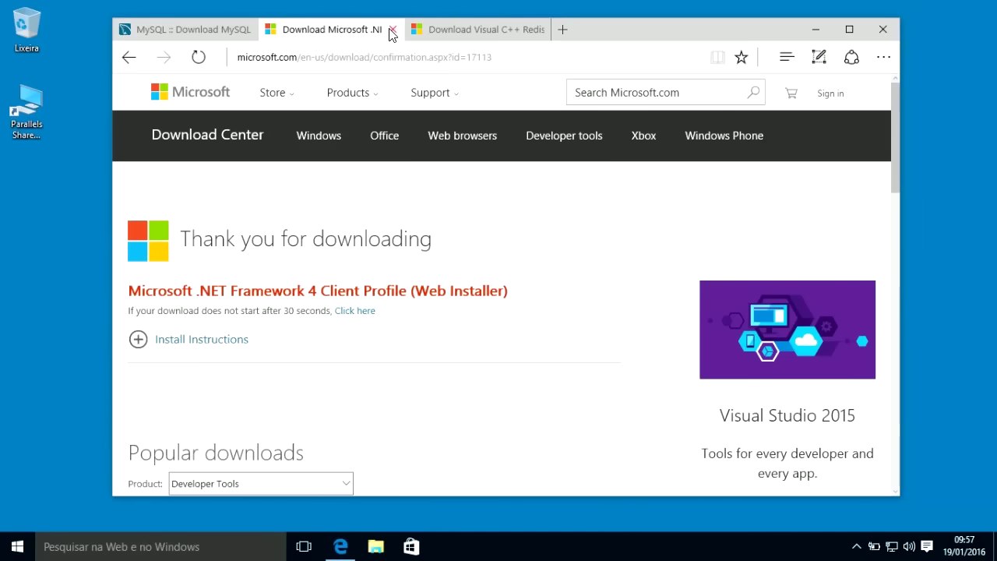
click(392, 30)
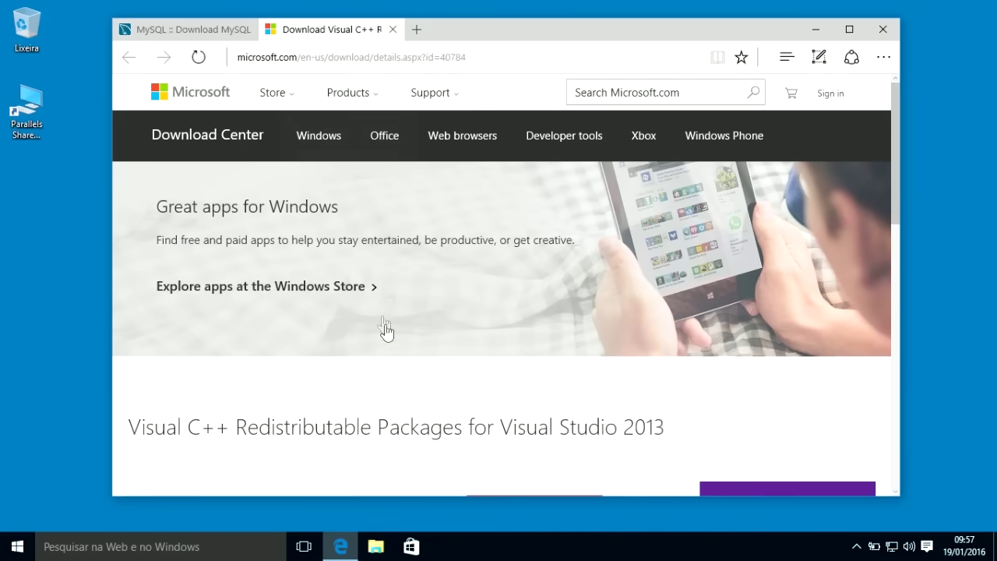
Step: Download vcredist_x64.exe from the Visual C++ Redistributable Packages for Visual Studio 2013 page, keeping English as the language
scroll(405, 382, down, 3)
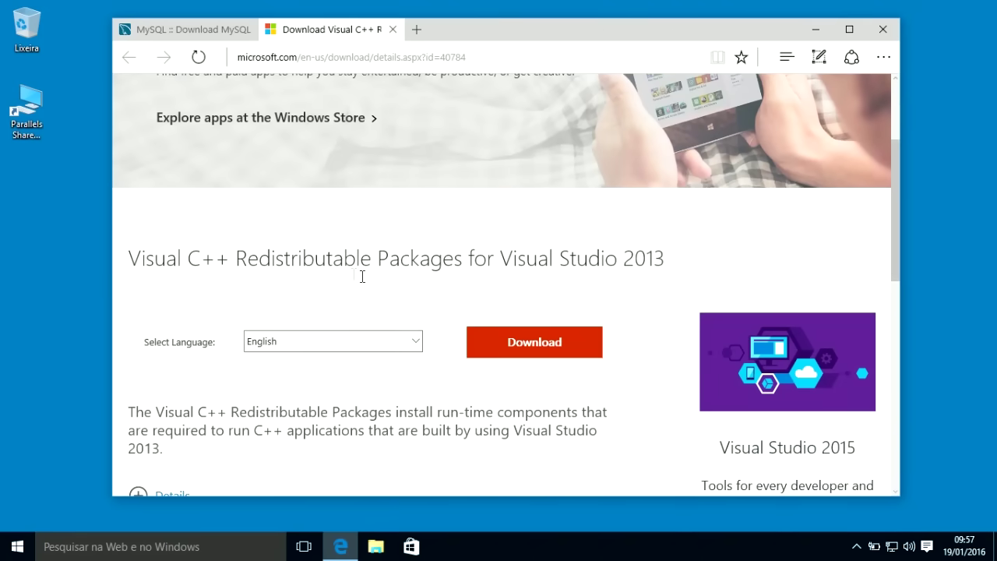
click(413, 343)
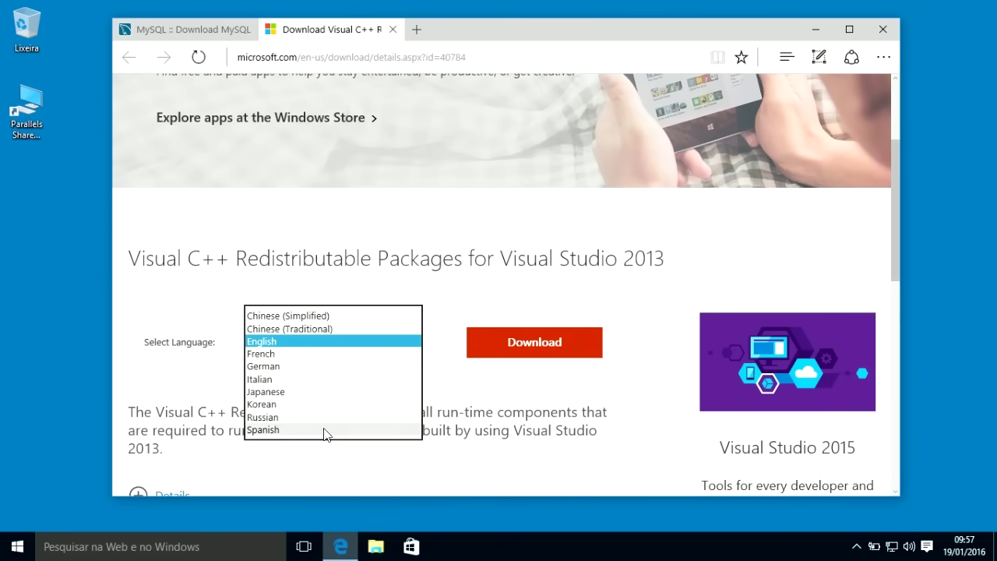
click(453, 410)
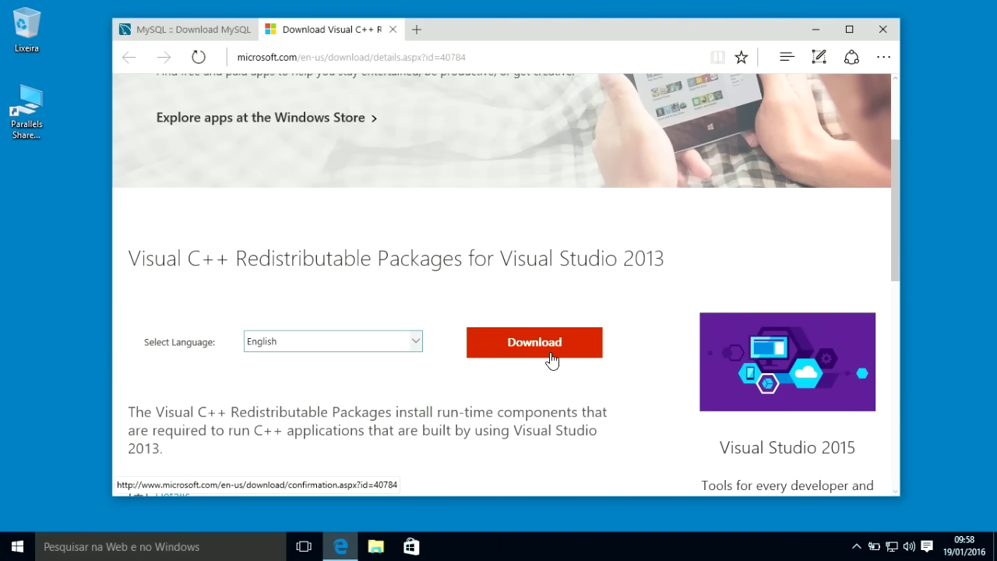
click(556, 341)
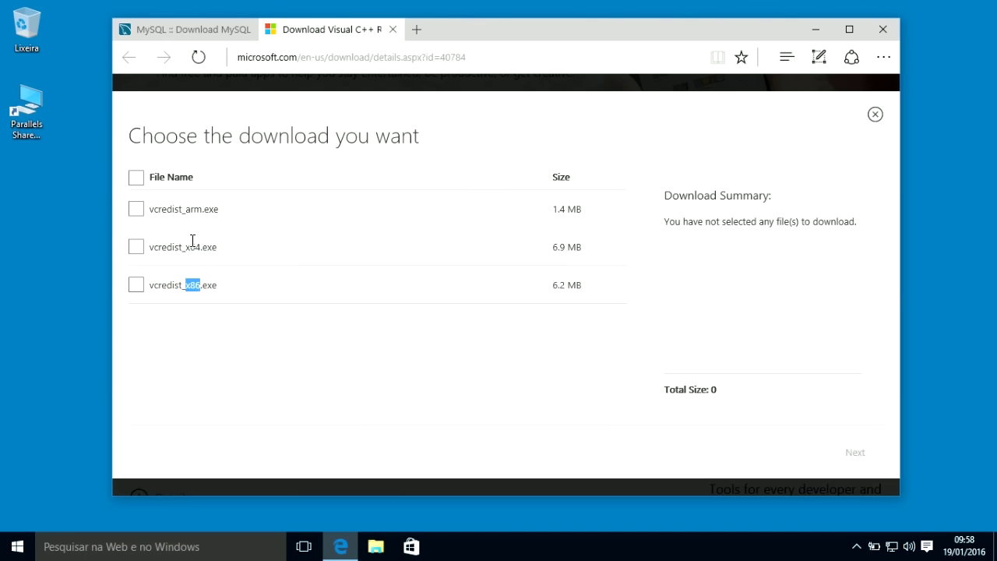
click(136, 248)
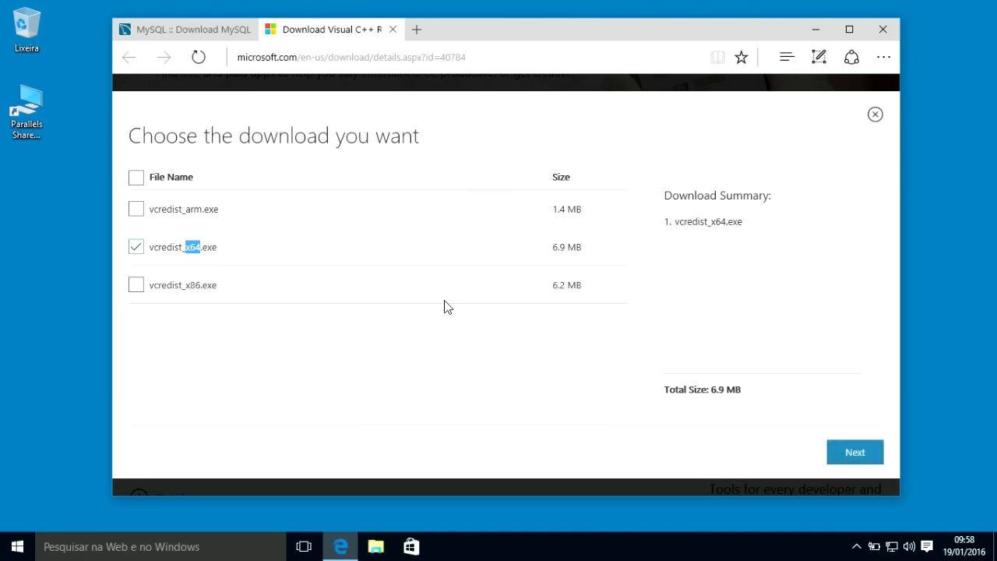
click(853, 451)
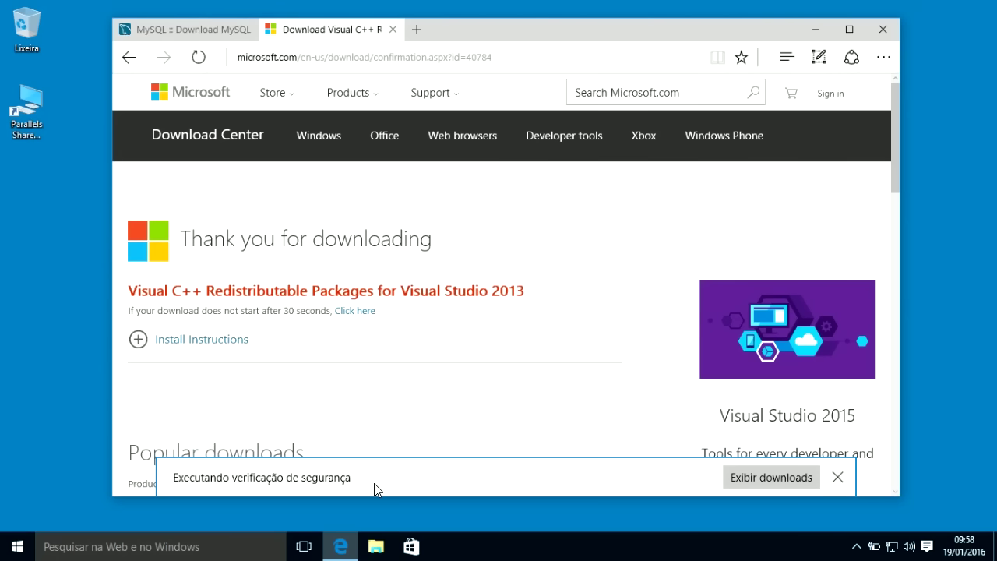
Step: Install the Microsoft Visual C++ 2013 Redistributable (x64), accepting the license terms and allowing changes to the computer, and close its setup
click(588, 477)
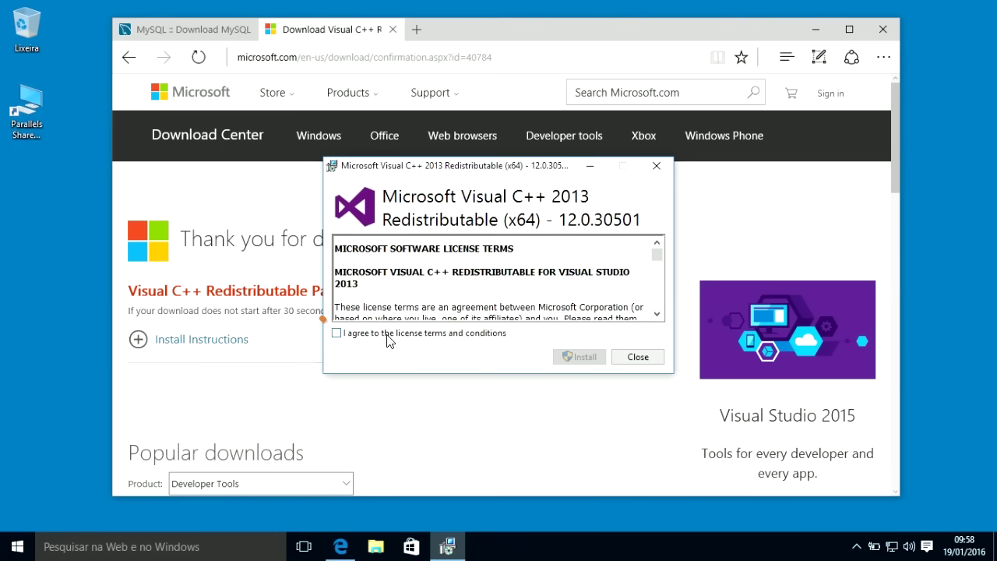
click(403, 338)
click(581, 356)
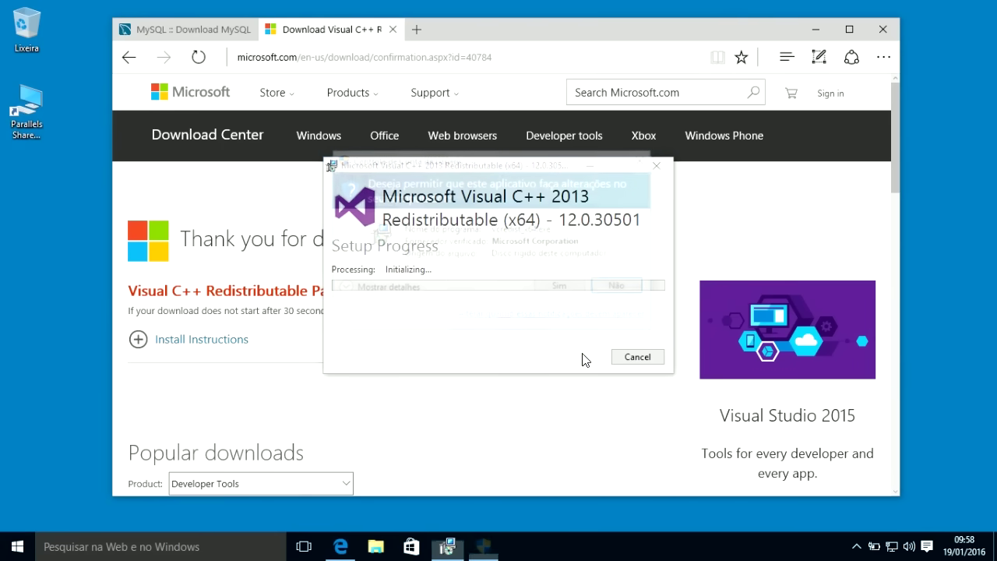
click(563, 288)
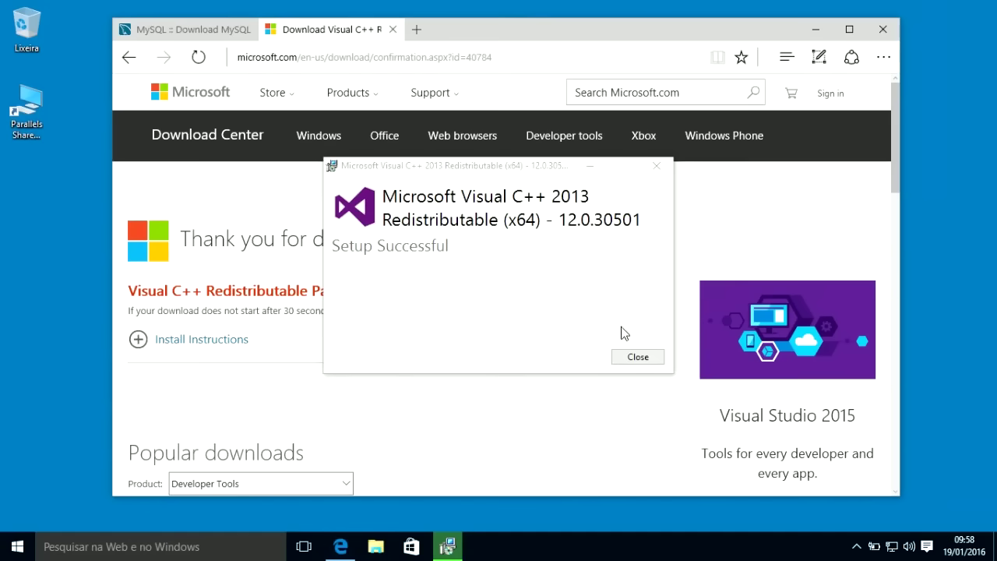
click(631, 358)
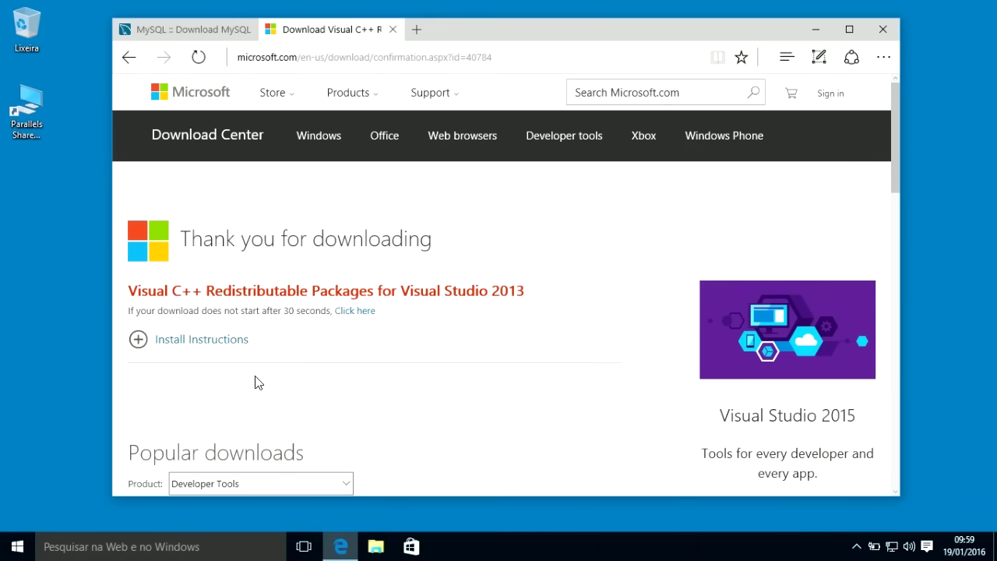
Step: Return to the MySQL Workbench download page and choose Microsoft Windows as the platform for version 6.3.6
key(ctrl+Tab)
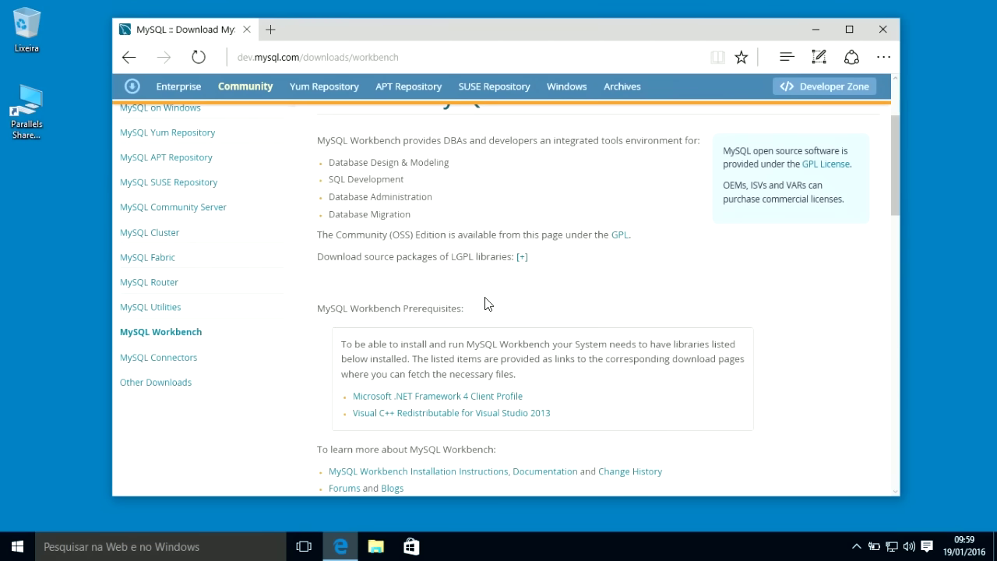
scroll(484, 304, down, 1)
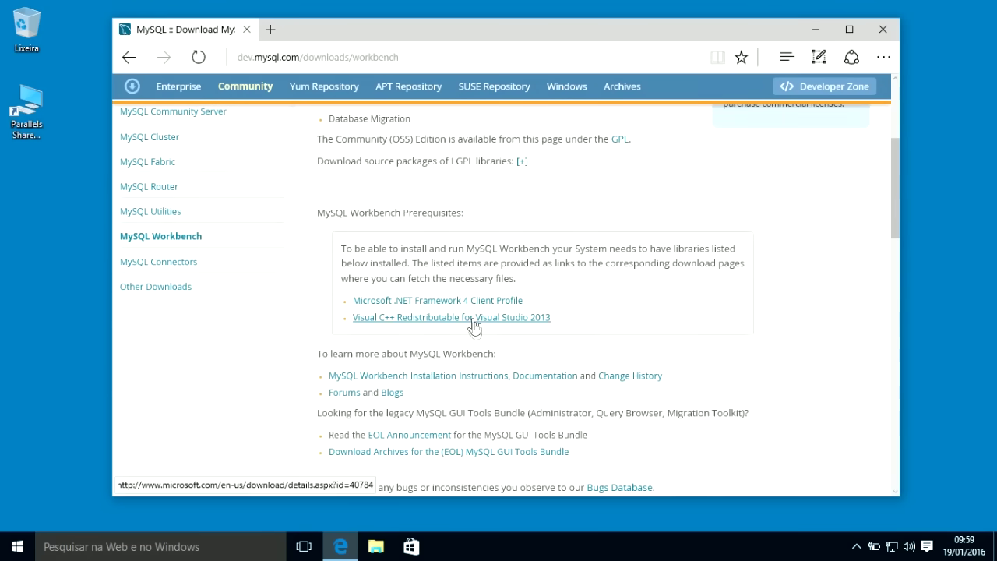
scroll(514, 389, down, 4)
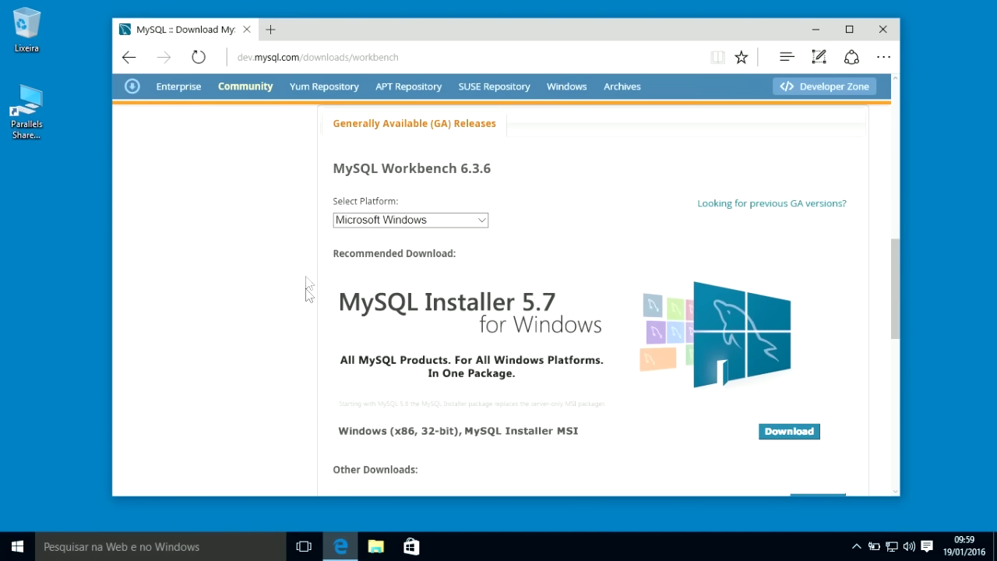
click(484, 225)
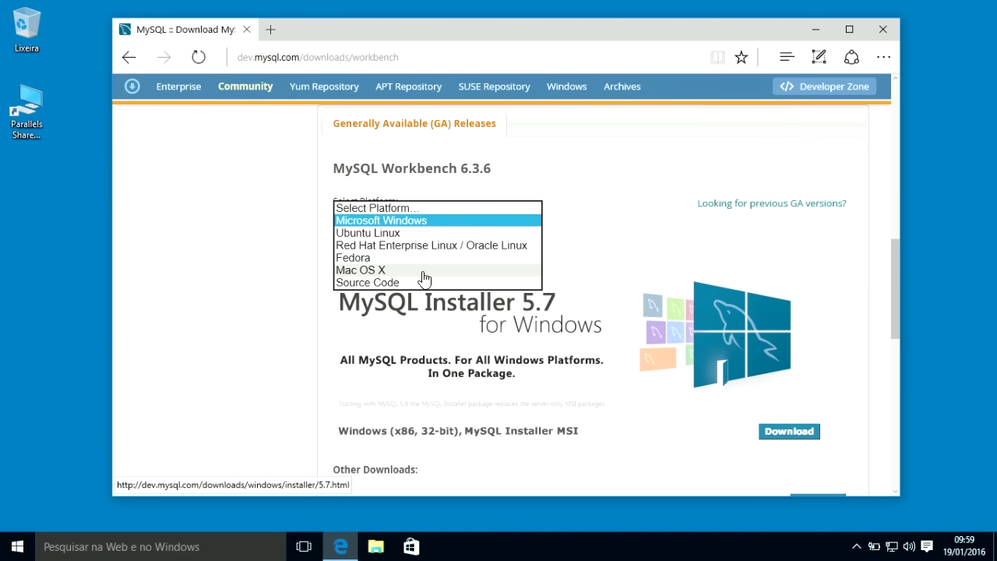
click(404, 222)
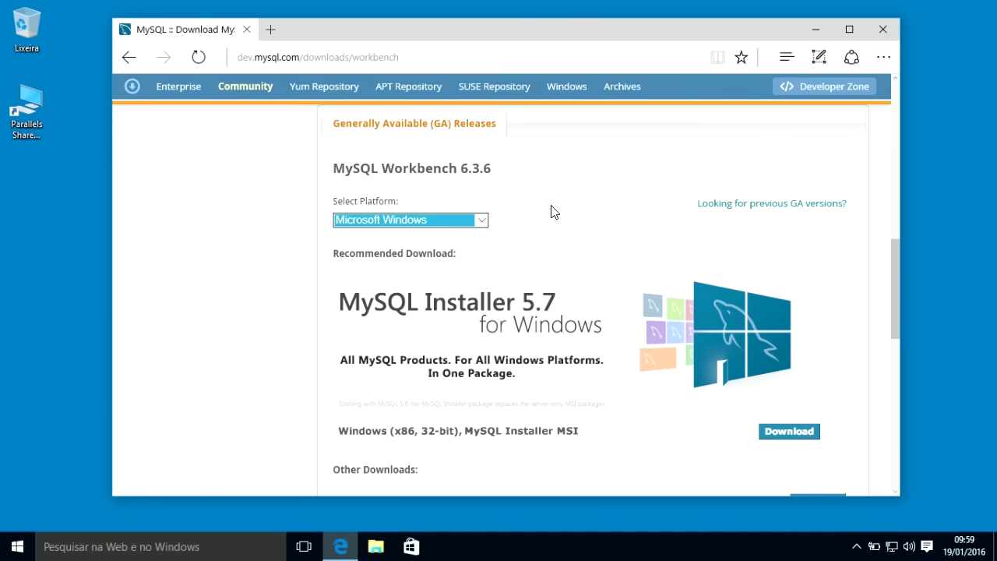
Step: Download the Windows (x86, 64-bit) MSI Installer of MySQL Workbench 6.3.6 without logging in to an Oracle account
scroll(439, 439, down, 2)
scroll(439, 434, down, 1)
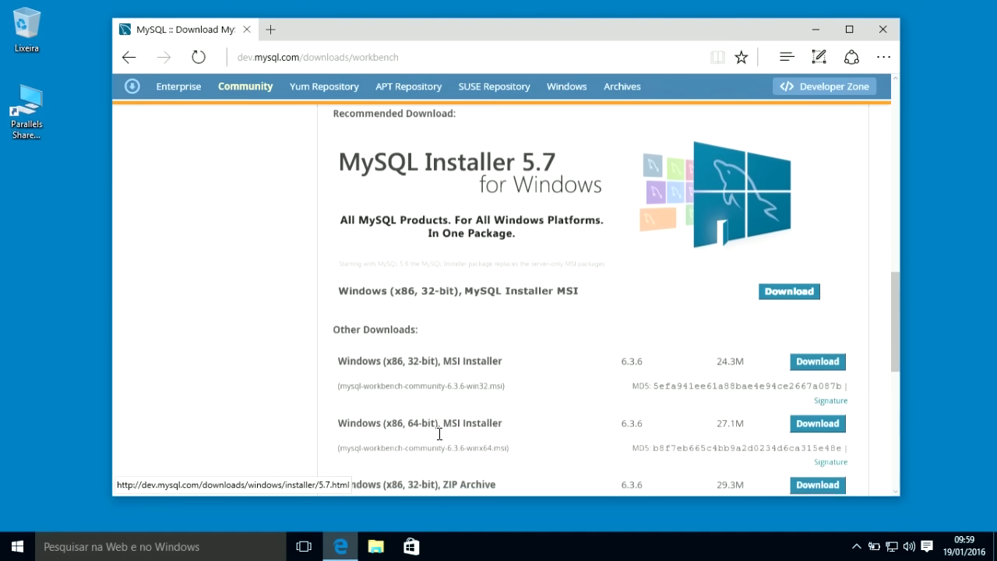
scroll(439, 434, down, 2)
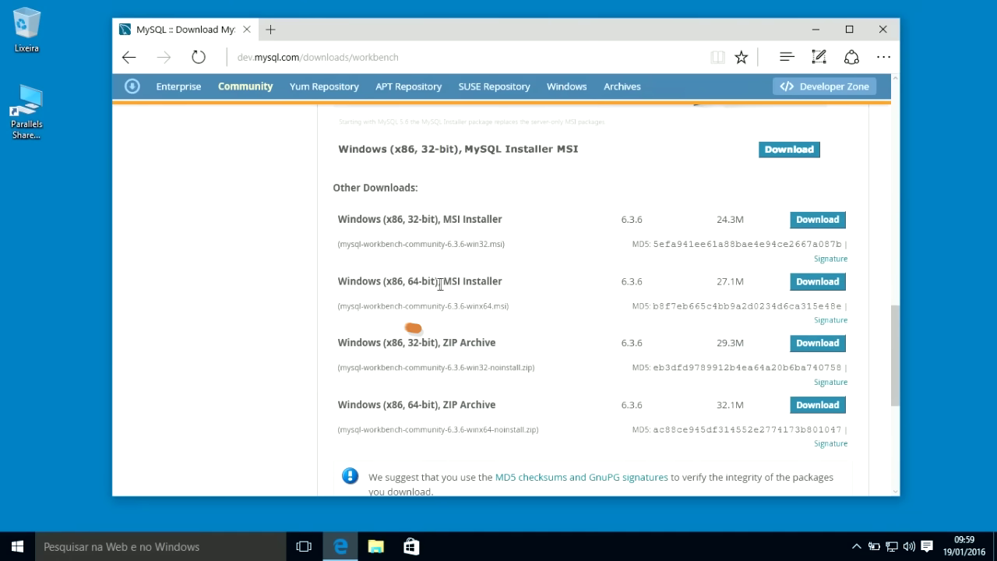
click(820, 284)
scroll(435, 334, down, 2)
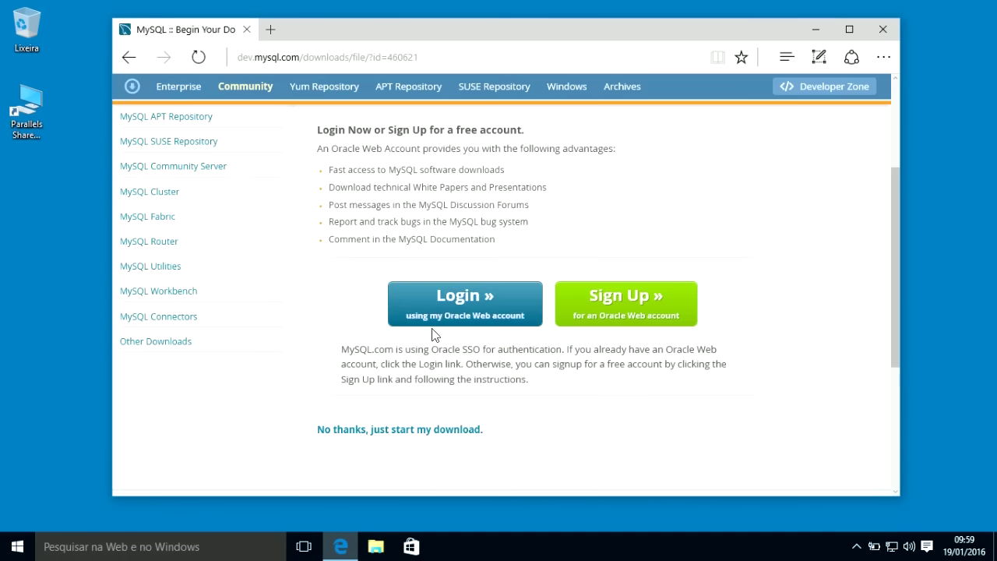
scroll(525, 380, down, 1)
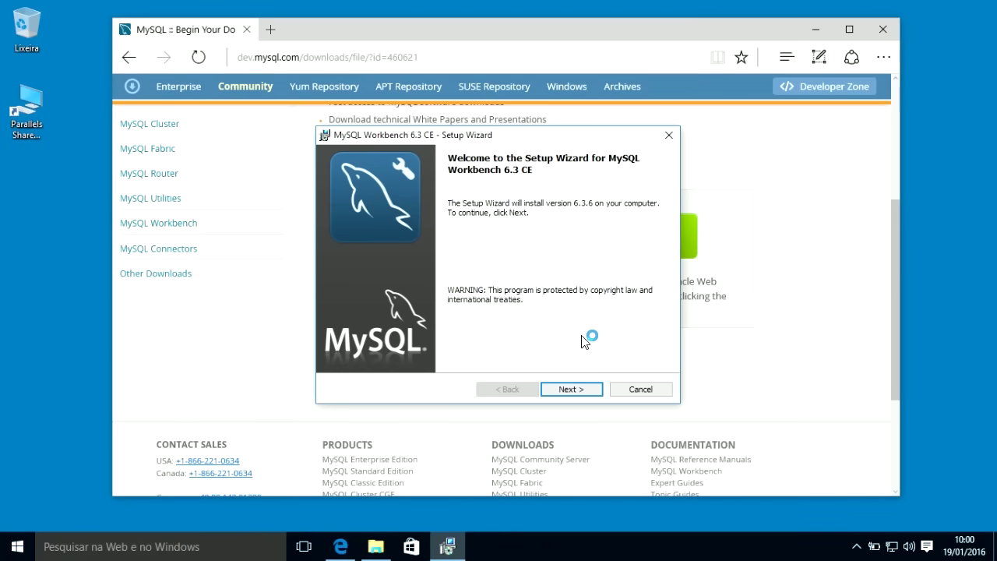
Step: Install MySQL Workbench 6.3 CE with the Complete setup type and launch it on finishing the wizard
click(571, 390)
click(570, 390)
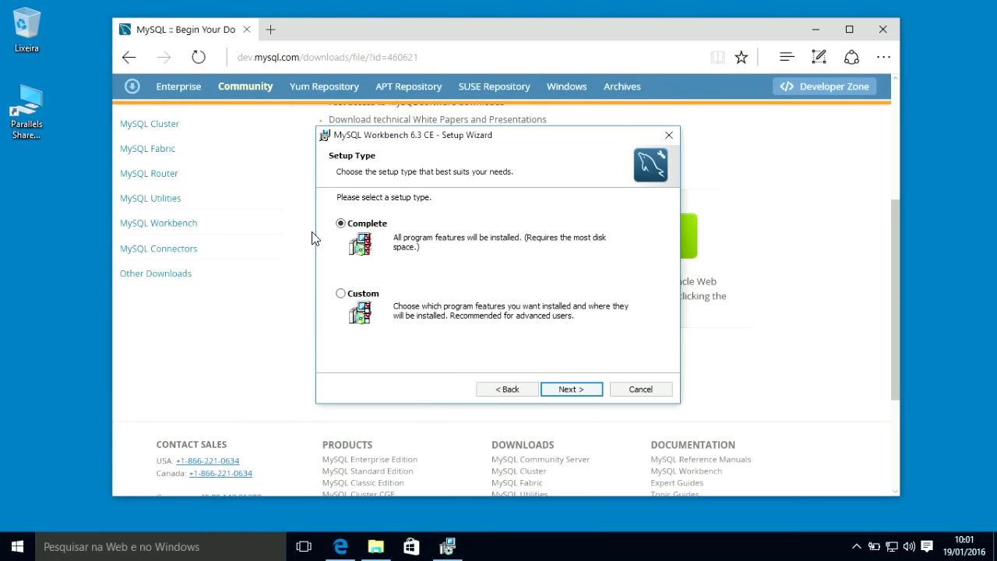
click(572, 390)
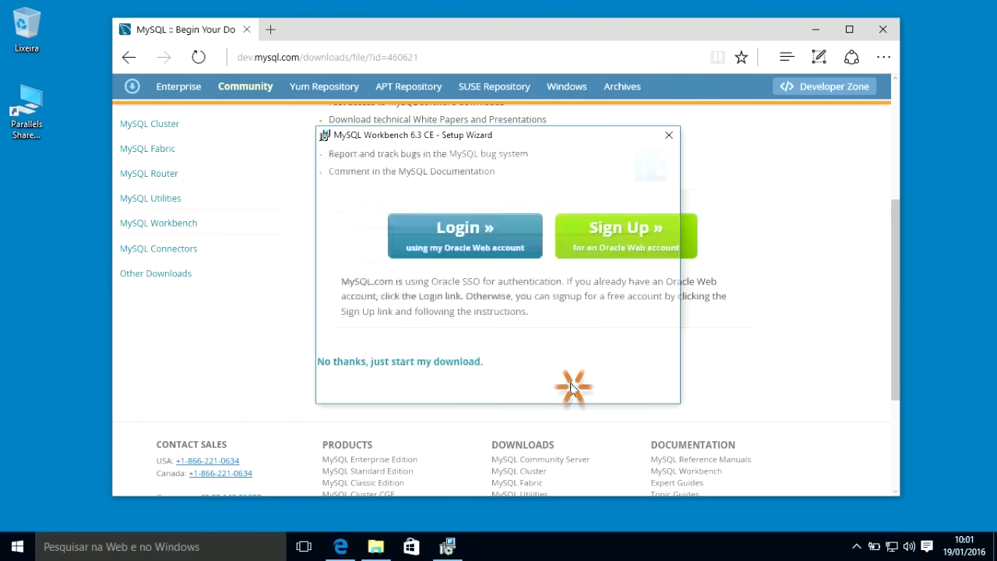
click(571, 388)
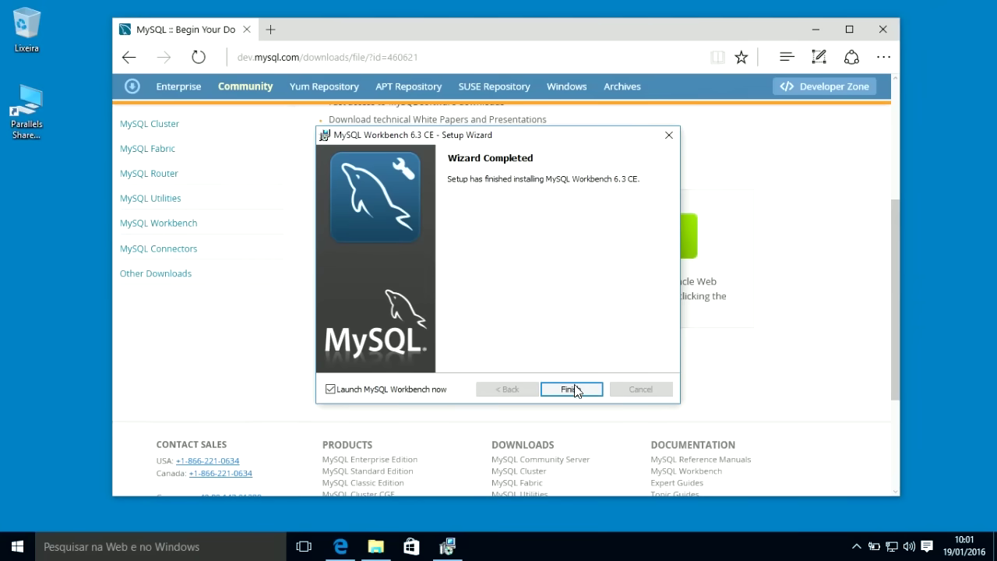
click(571, 392)
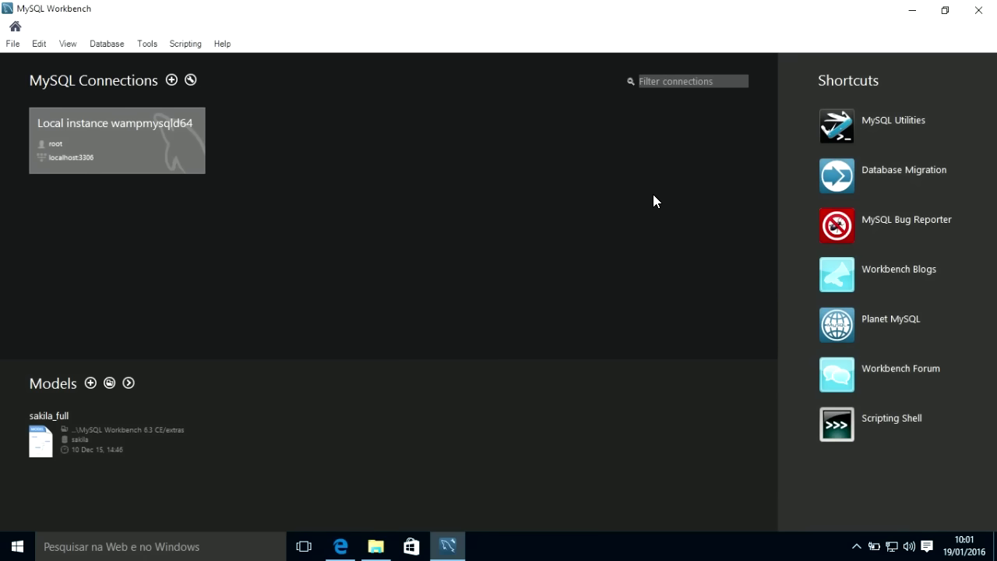
click(917, 13)
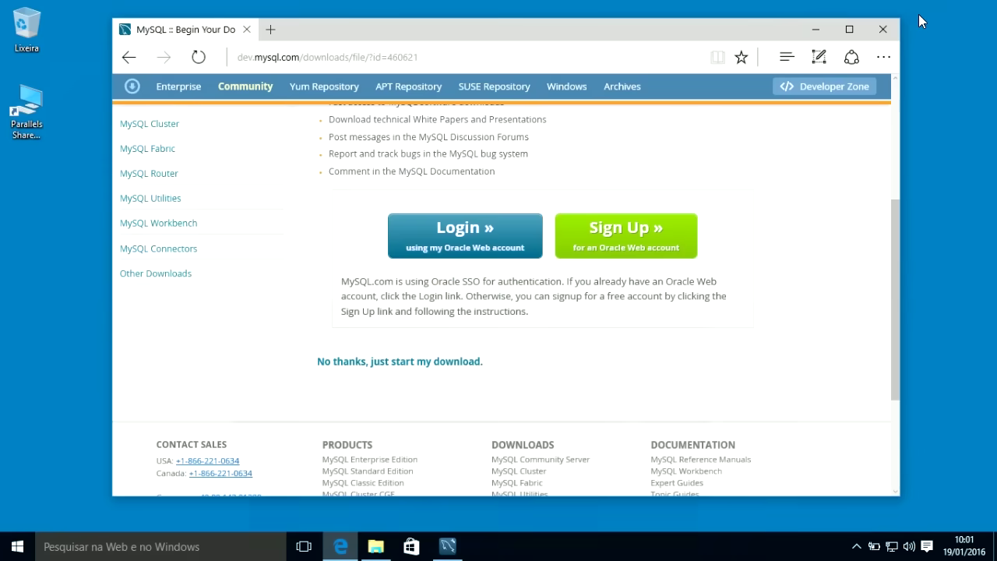
scroll(226, 134, up, 5)
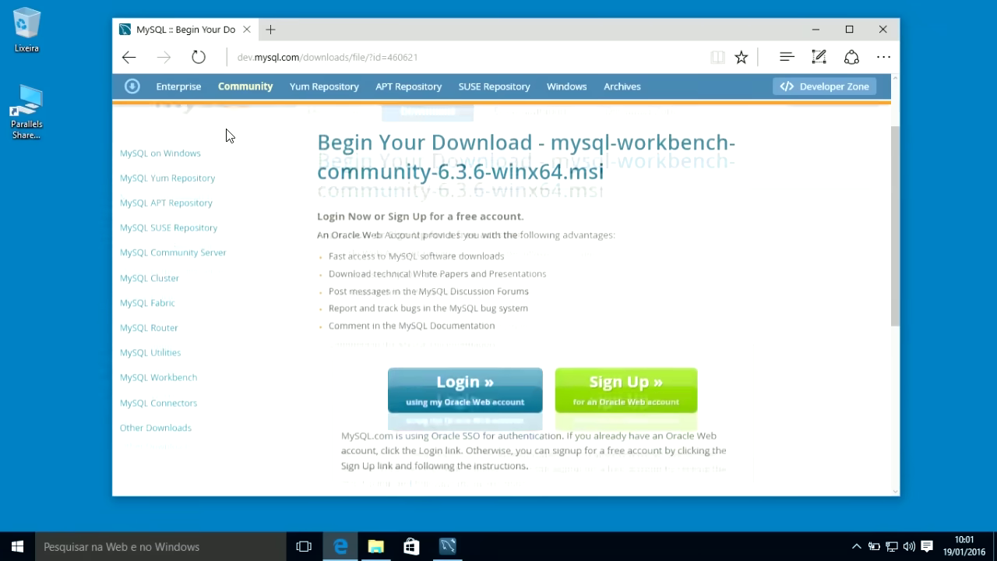
click(304, 62)
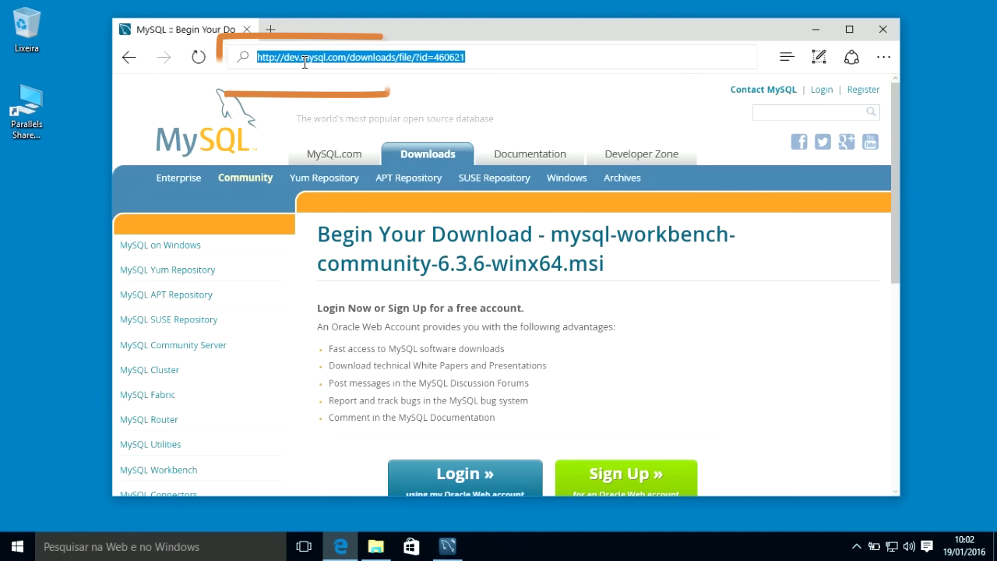
text(www.wampserver)
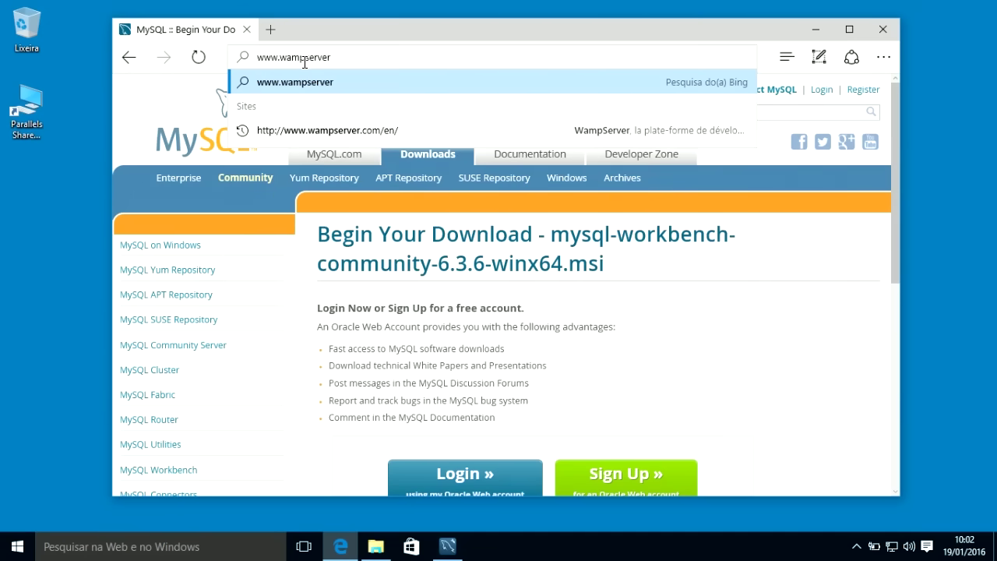
key(Return)
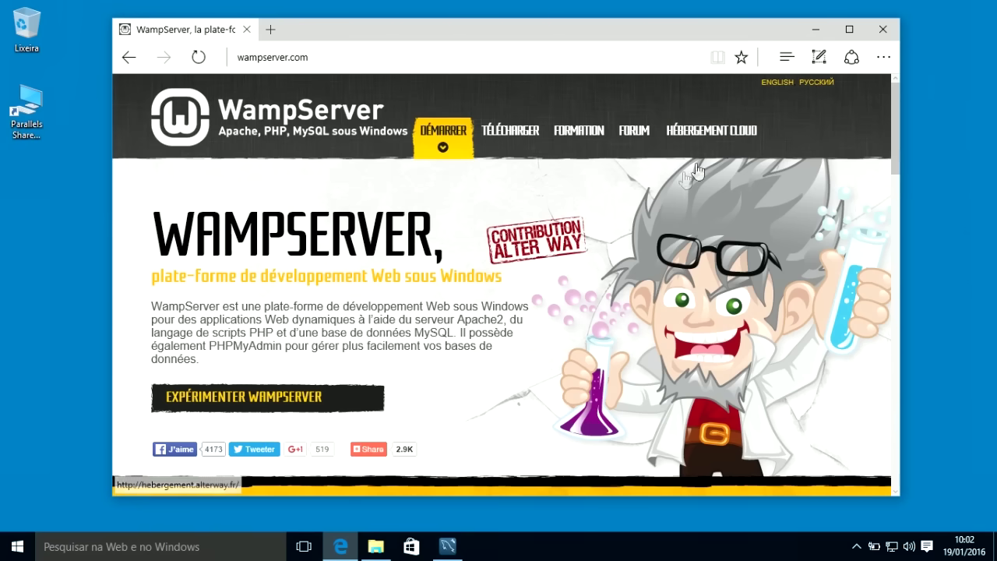
click(781, 82)
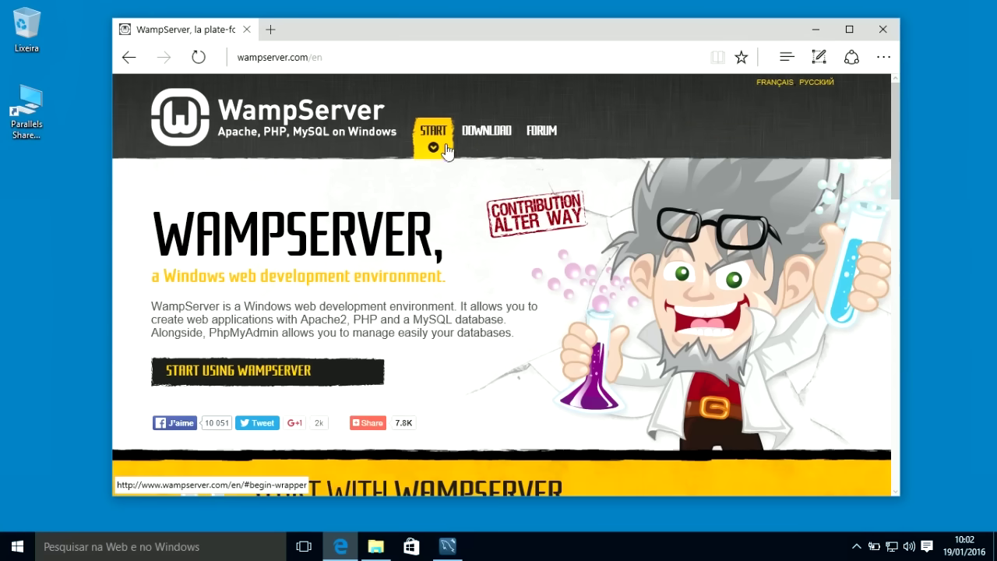
Step: Open the download notice for WampServer (64 bits & PHP 5.5) 2.5 and highlight "Visual Studio" in its prerequisite warning
click(489, 143)
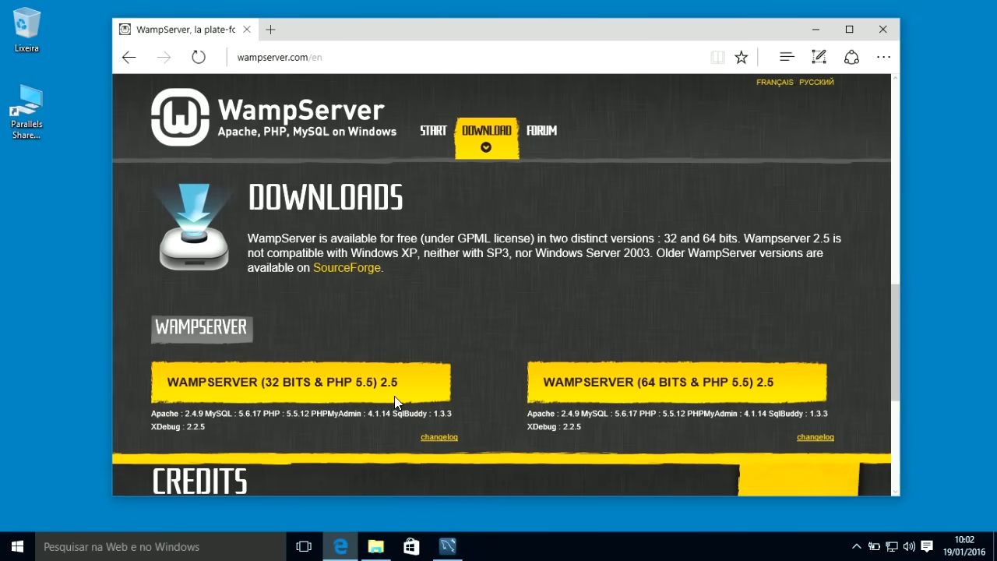
click(659, 382)
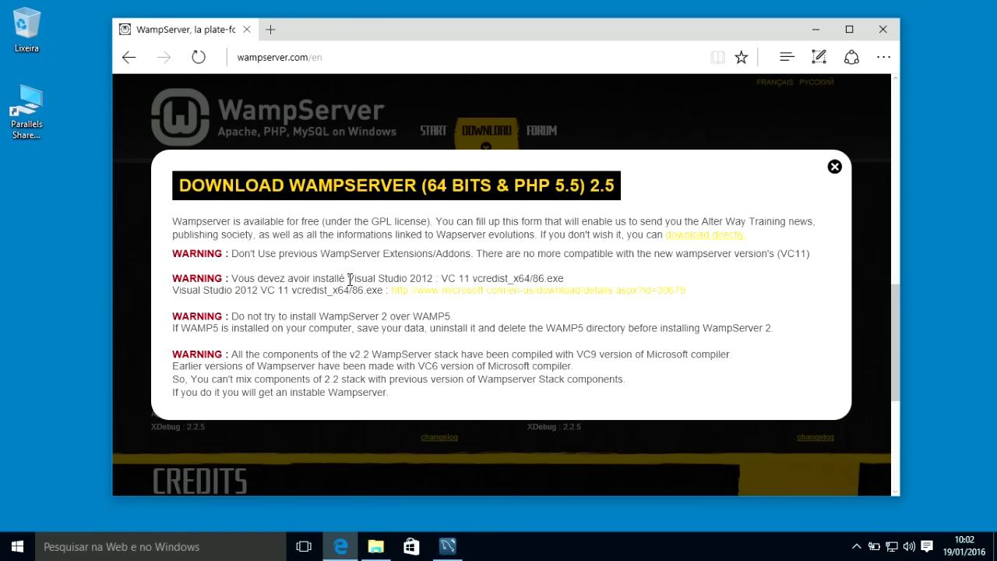
drag(350, 279, 394, 283)
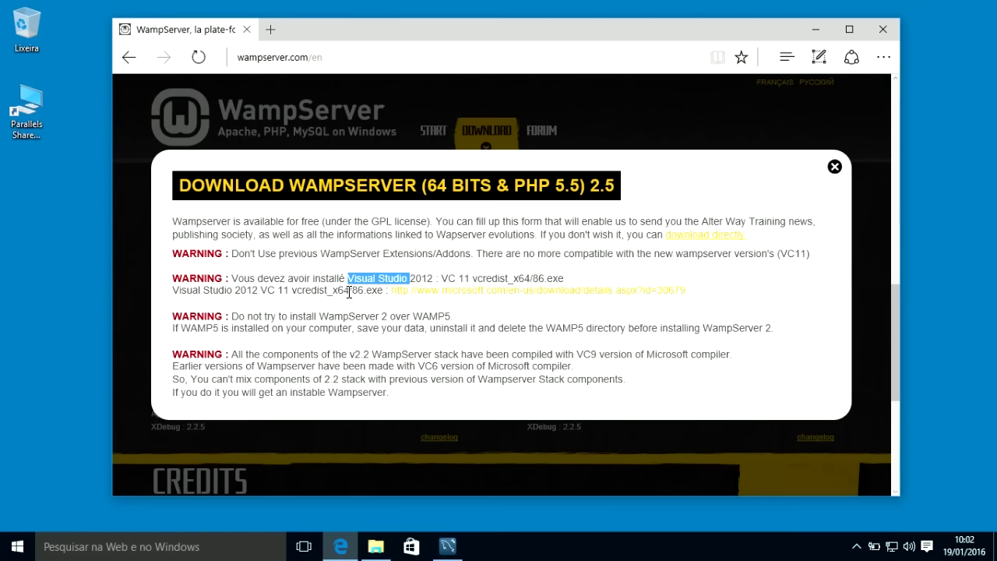